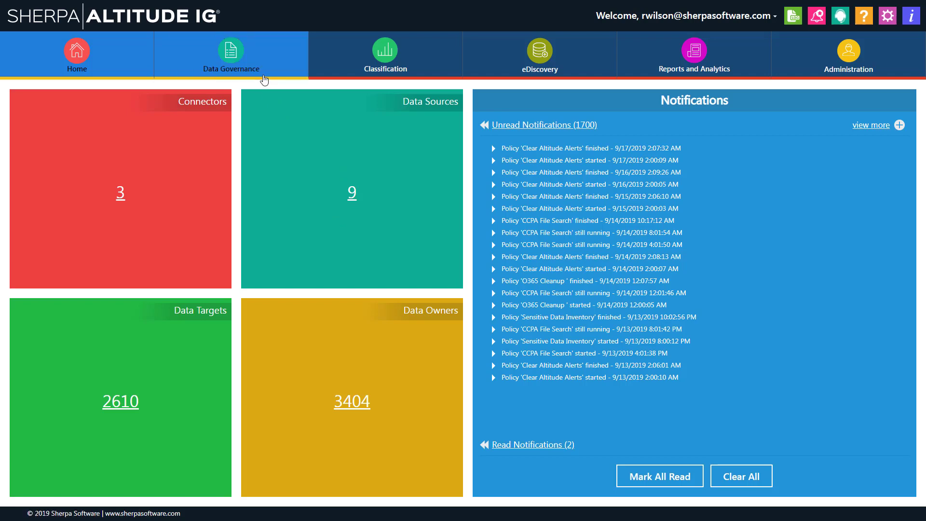
# - Open the list of public workflows available for import in Data Governance
pyautogui.click(265, 77)
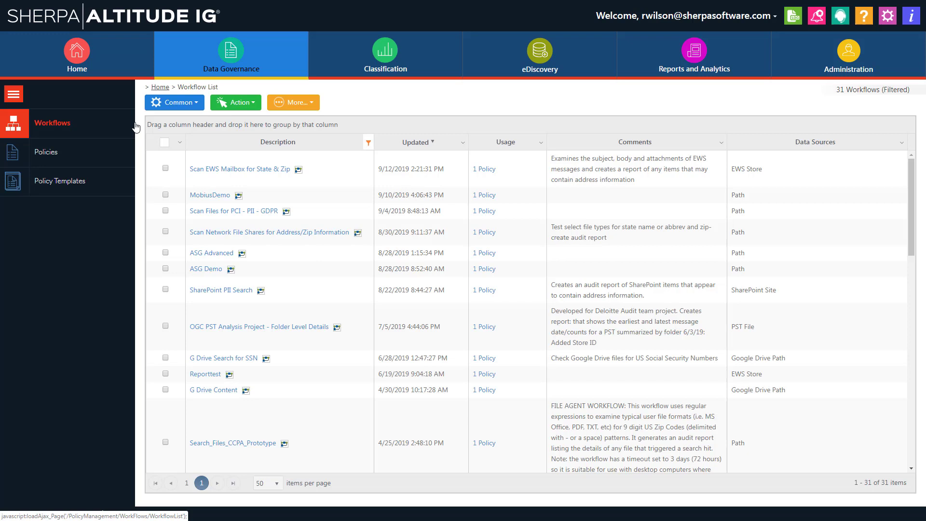
pyautogui.click(165, 102)
pyautogui.click(221, 107)
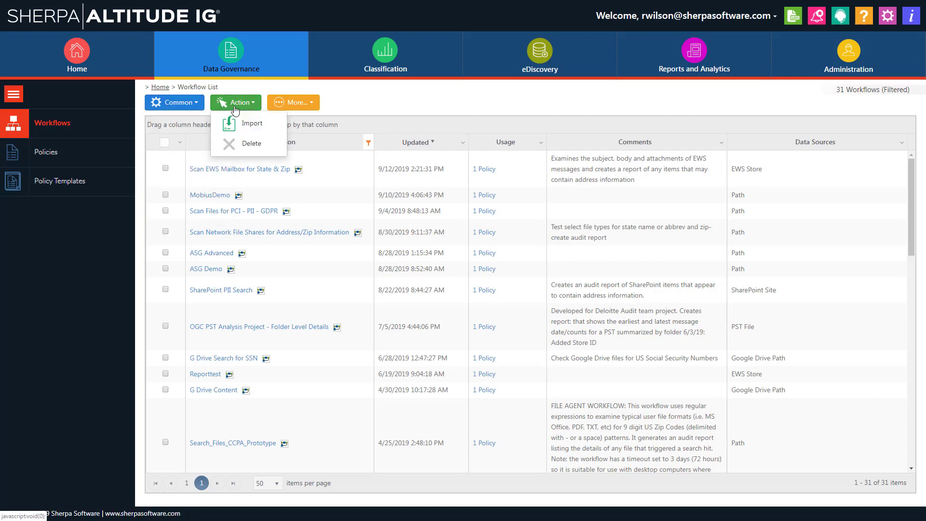
pyautogui.click(248, 126)
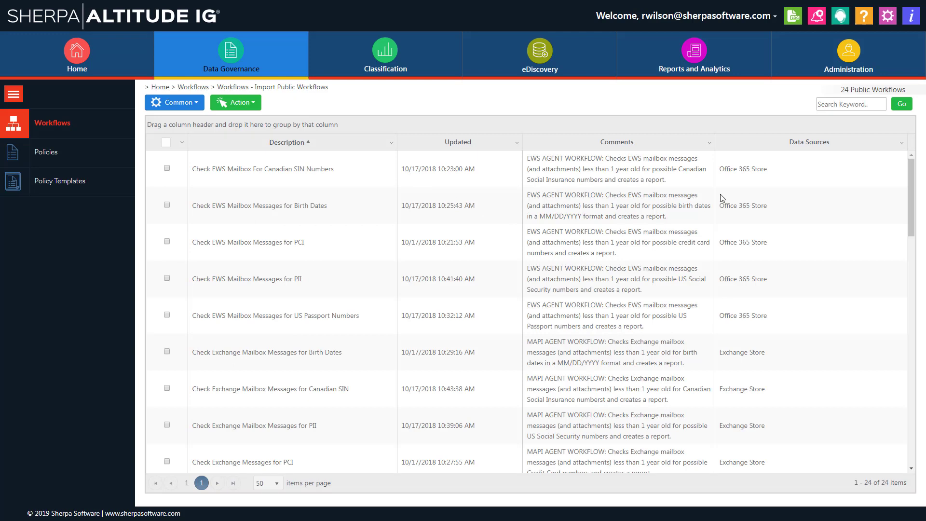
# - Search the public workflows for "ccpa" and import Scan Indexed Files for CCPA Risk Files
pyautogui.click(862, 104)
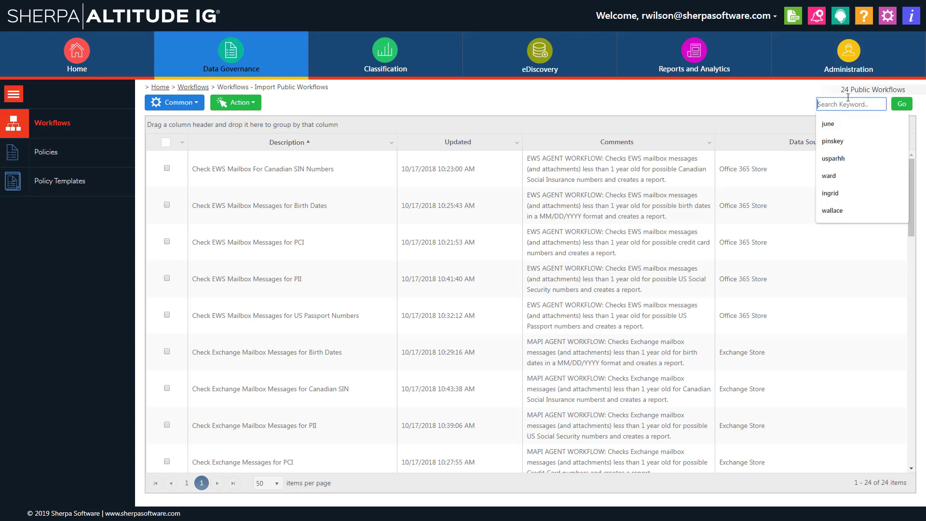
pyautogui.write('ccpa')
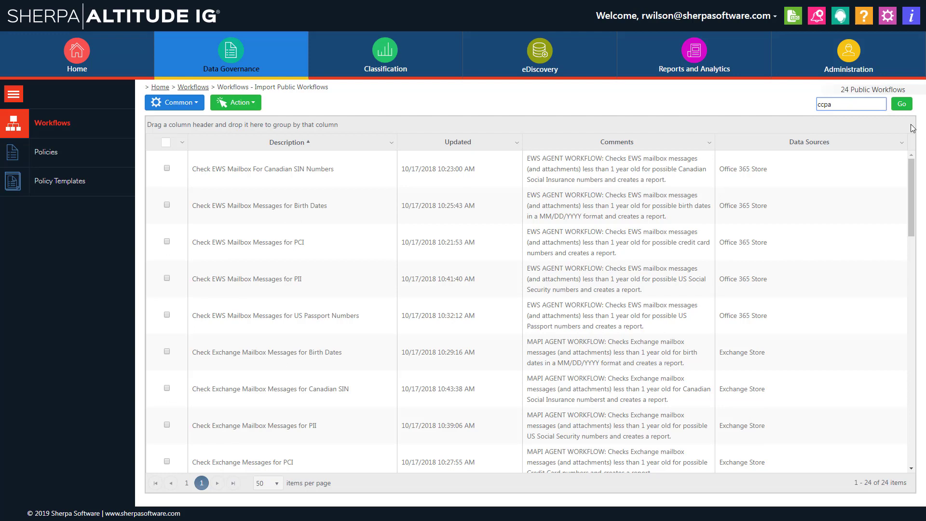
pyautogui.click(902, 105)
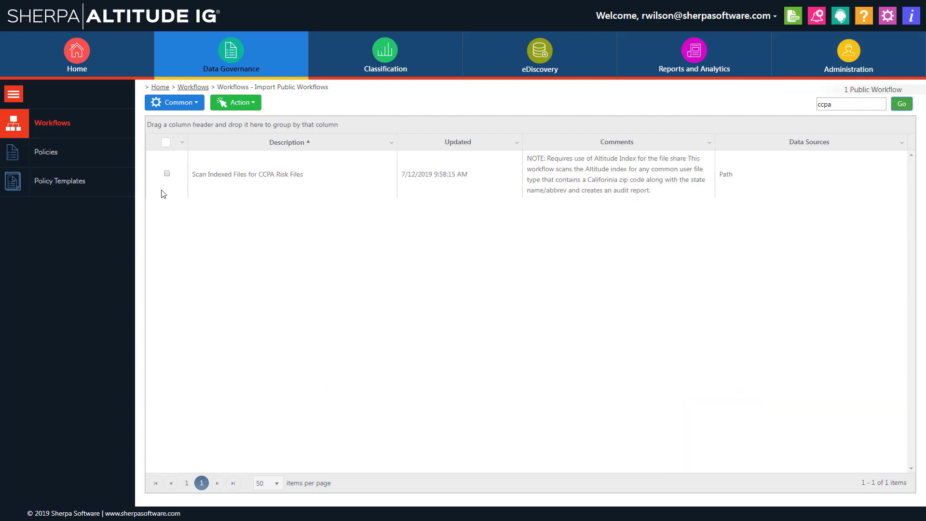
pyautogui.click(167, 174)
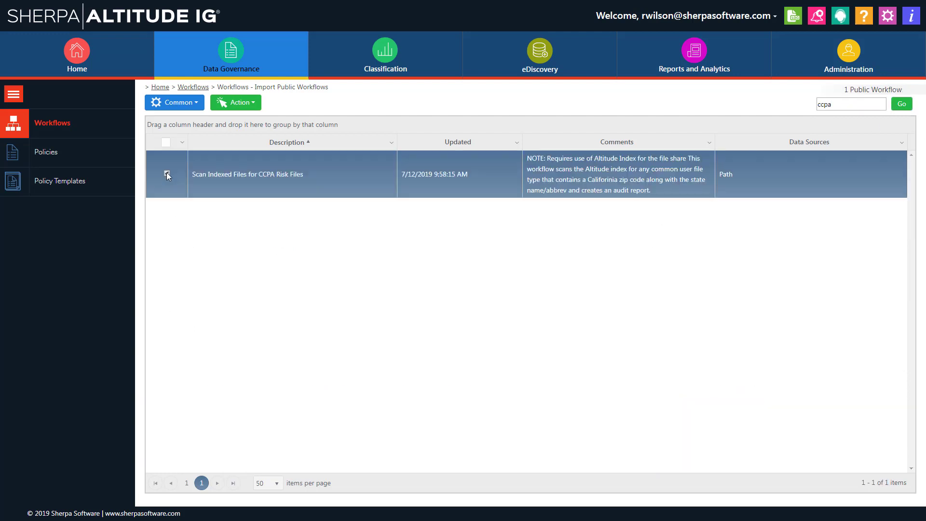
pyautogui.click(231, 106)
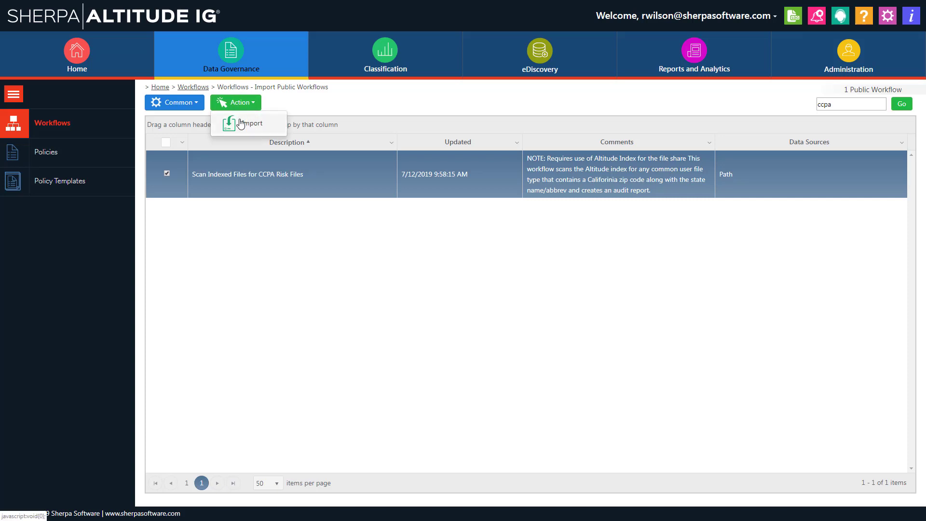
pyautogui.click(241, 123)
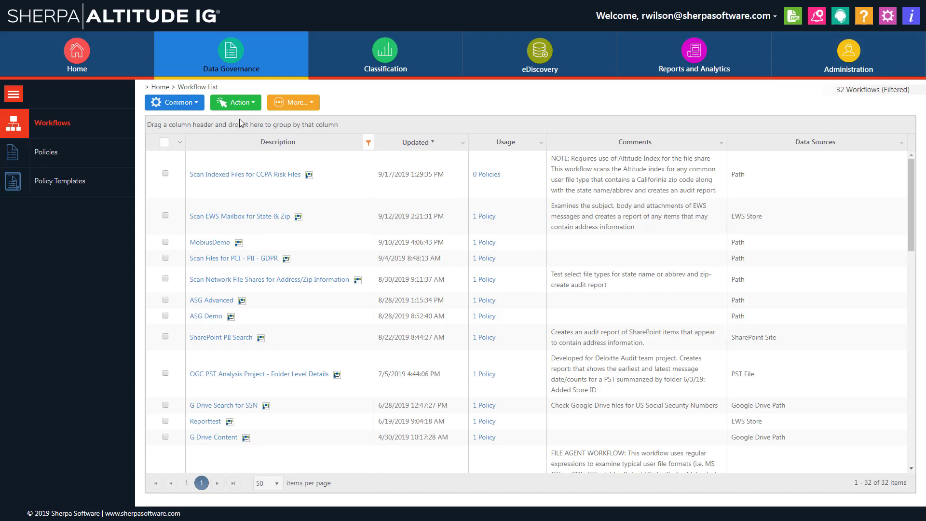
# - Examine the Test File Type Include decision in the File sequence of the Scan Indexed Files for CCPA Risk Files workflow
pyautogui.click(208, 177)
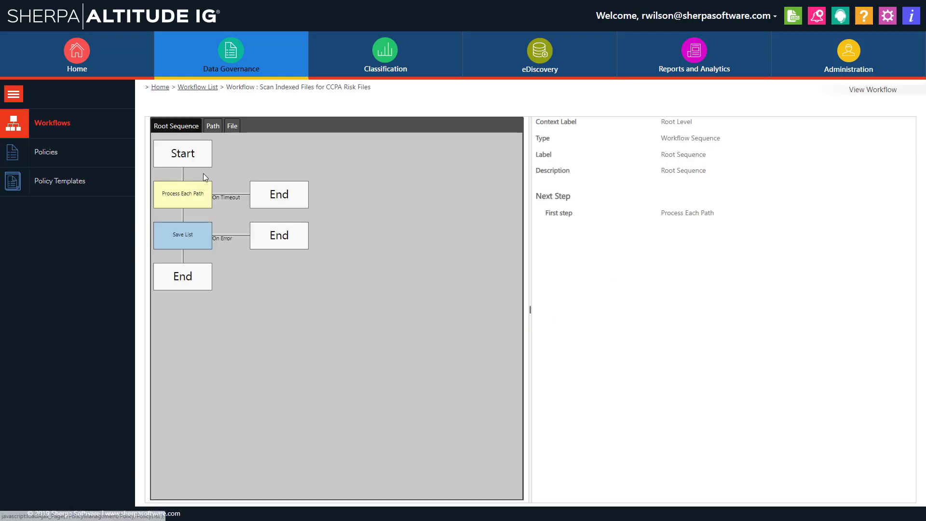
pyautogui.click(229, 127)
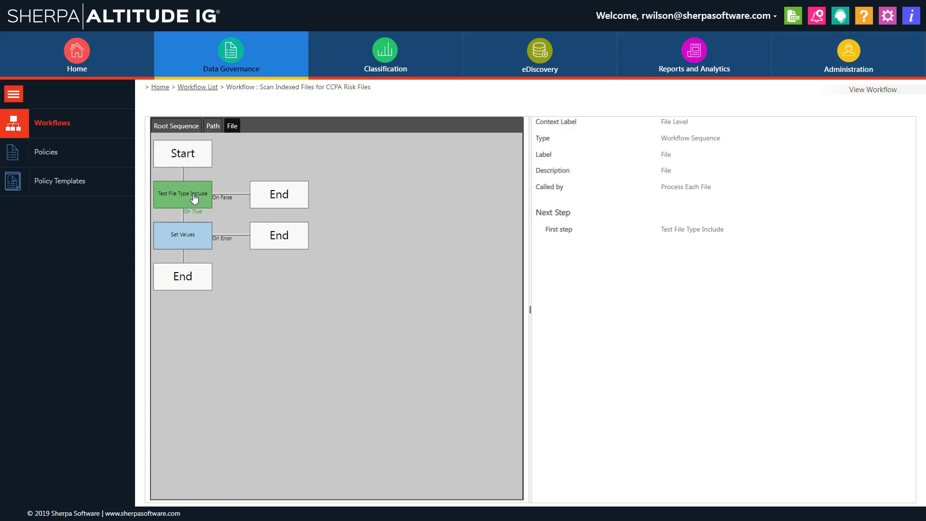
pyautogui.click(197, 194)
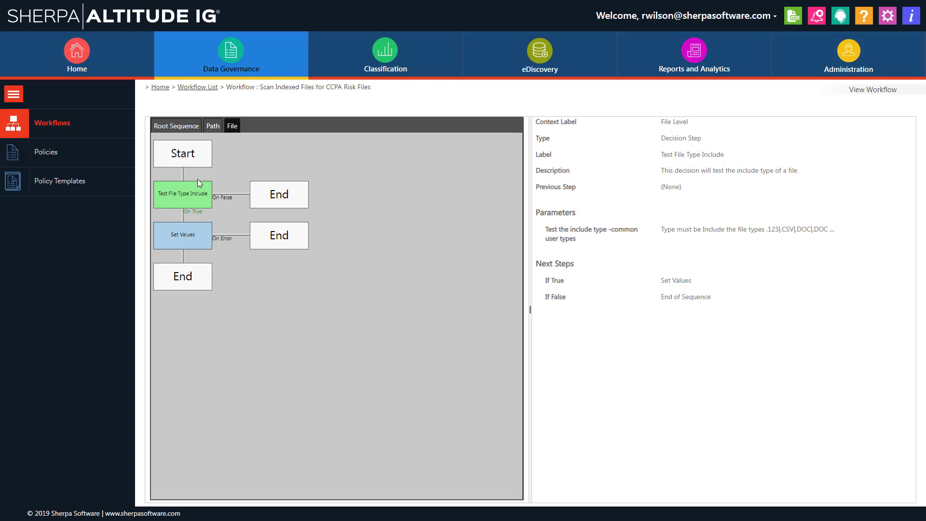
# - Start a new policy from scratch and name it CCPA Risk Policy
pyautogui.click(65, 161)
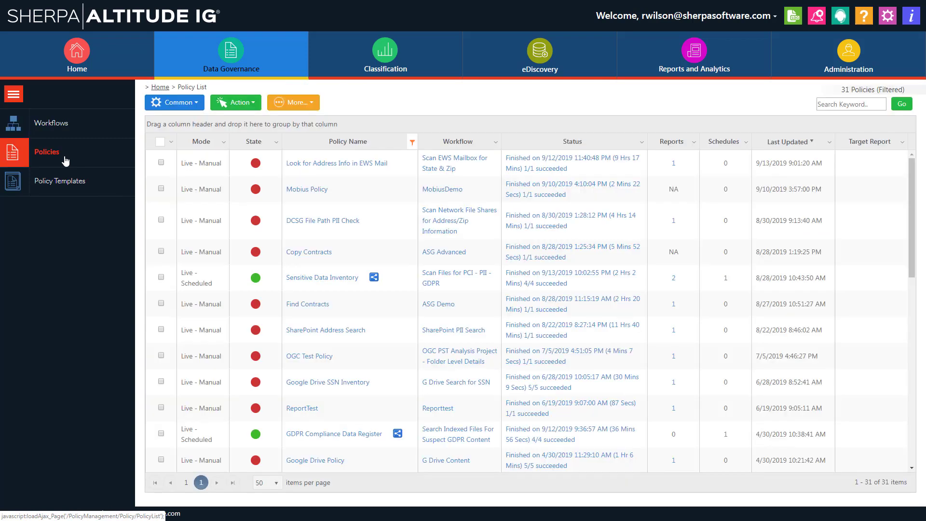
pyautogui.click(240, 107)
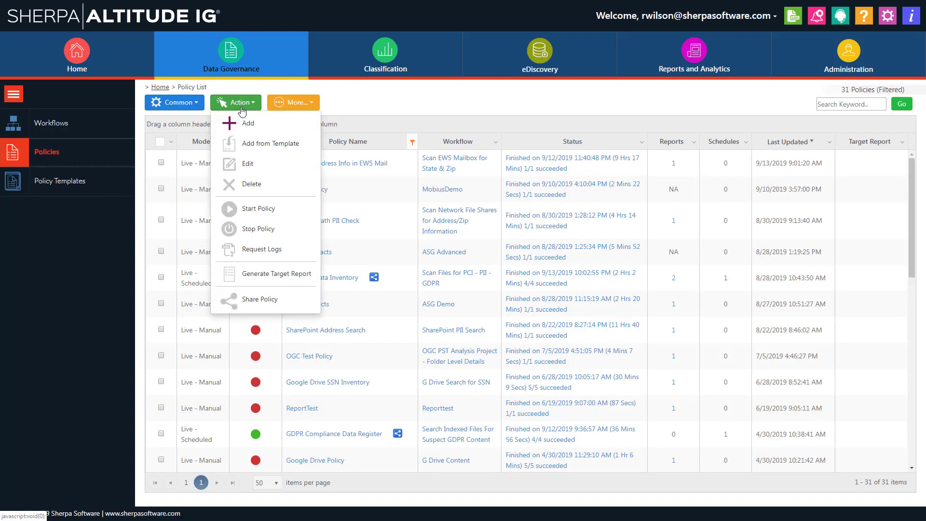
pyautogui.click(248, 125)
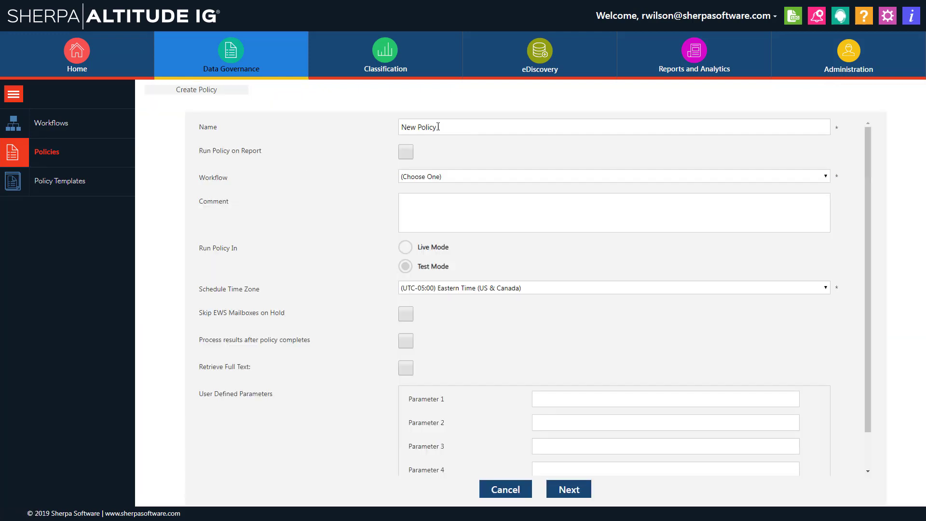
pyautogui.moveTo(437, 127); pyautogui.dragTo(375, 119)
pyautogui.write('CCPA Risk Policy')
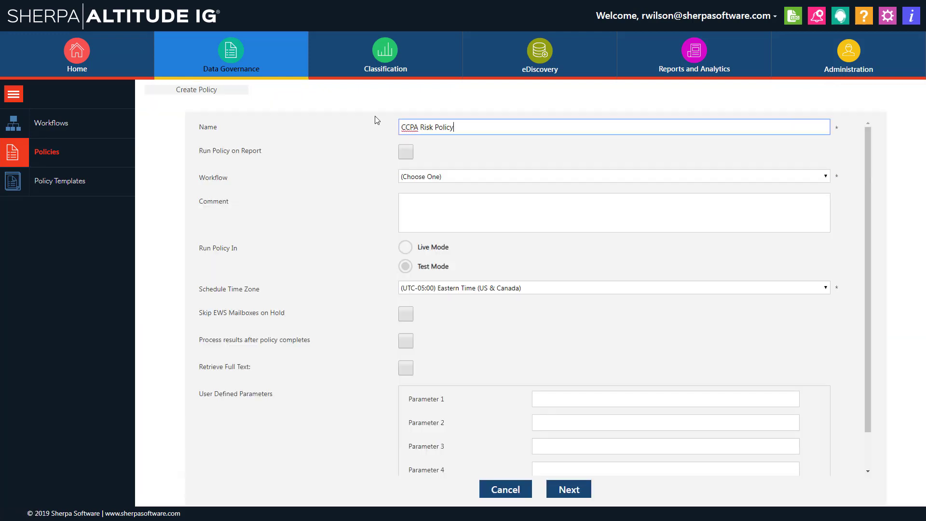
pyautogui.press('Tab')
# - Assign the Search for CCPA Risk Files workflow to the new policy
pyautogui.click(421, 176)
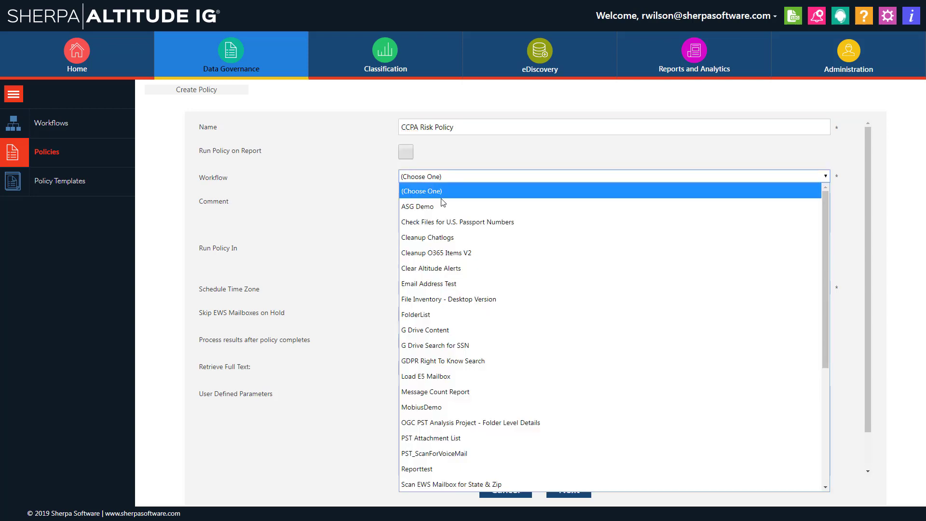
pyautogui.scroll(-5, 423, 358)
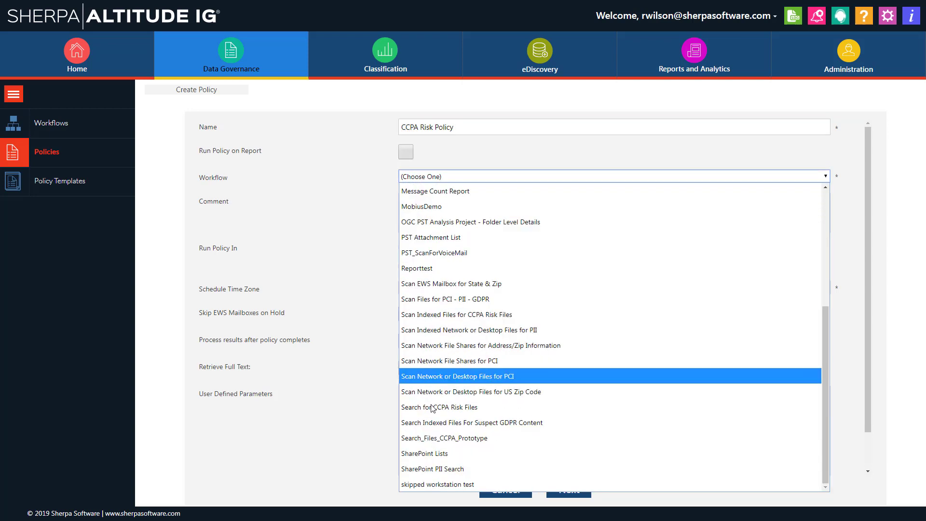
pyautogui.click(433, 412)
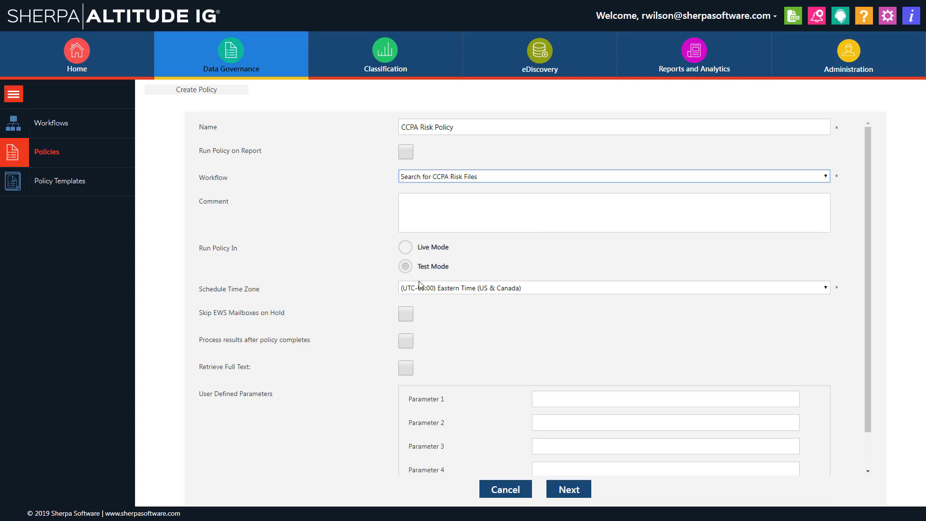
# - Set the policy to run in Live Mode with full text retrieved for all results, and proceed to its targets
pyautogui.click(407, 249)
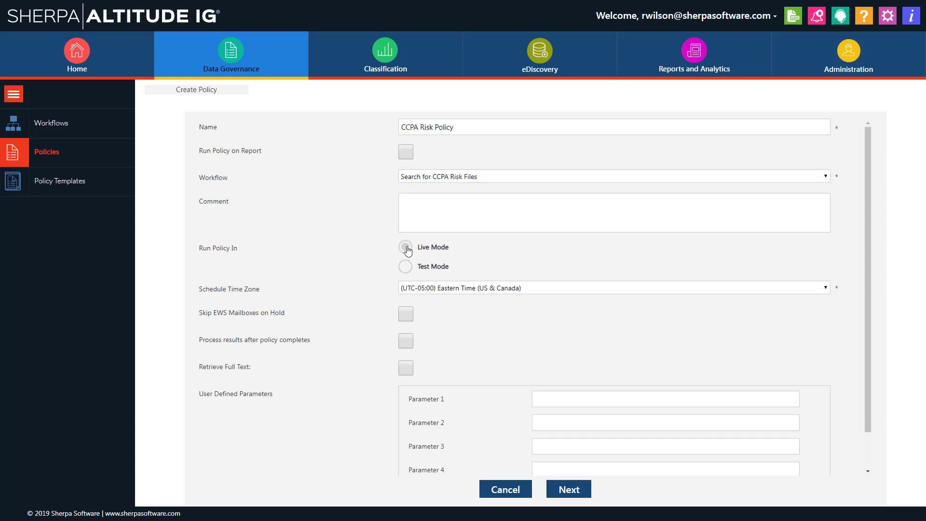
pyautogui.click(406, 369)
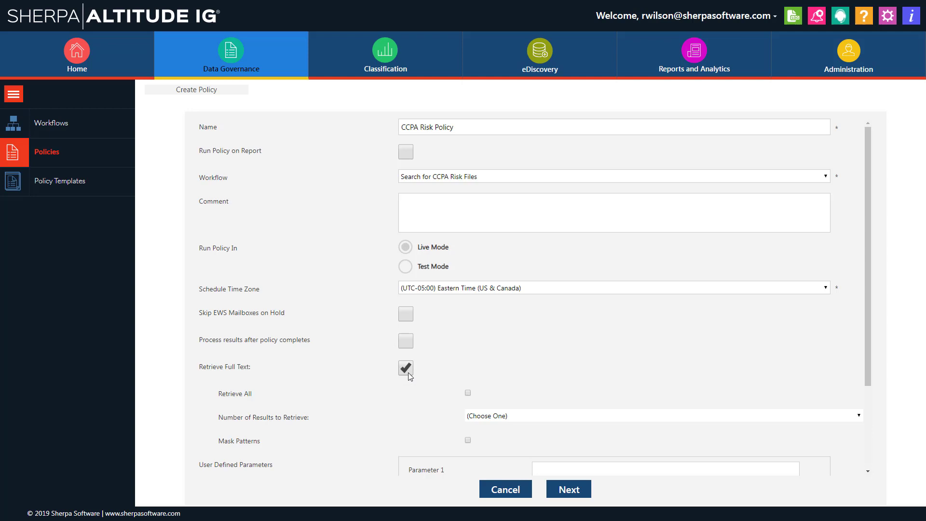
pyautogui.click(468, 393)
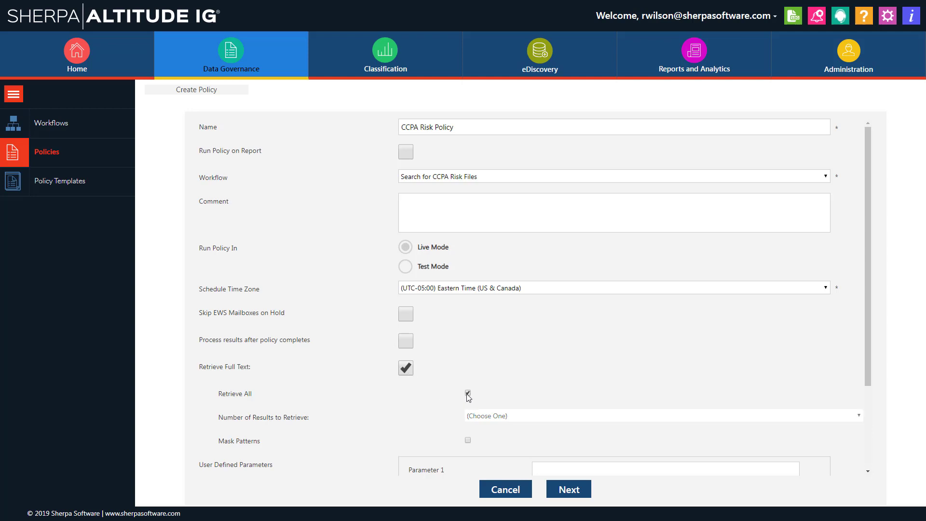
pyautogui.click(587, 489)
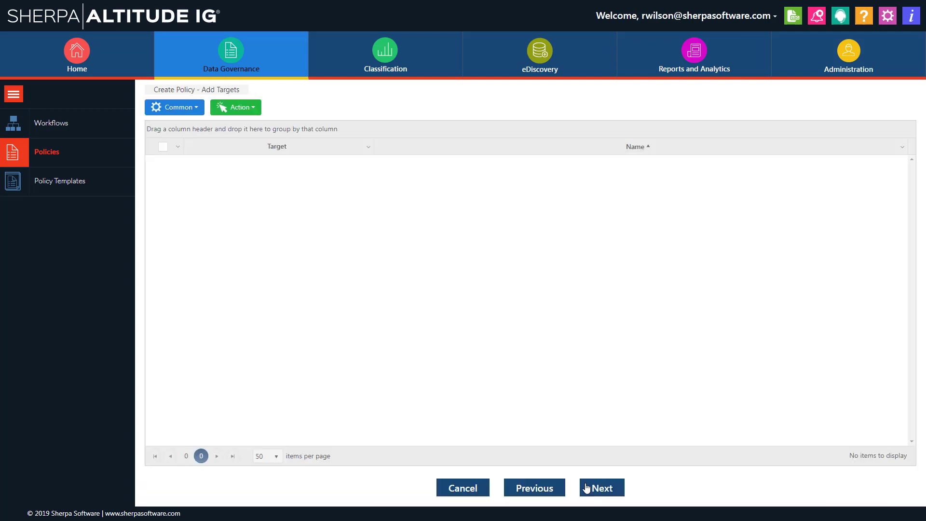
# - Add the MARKETING and SALES shares of \\GLACIER.SHERPA as non-owned Windows file path targets
pyautogui.click(235, 110)
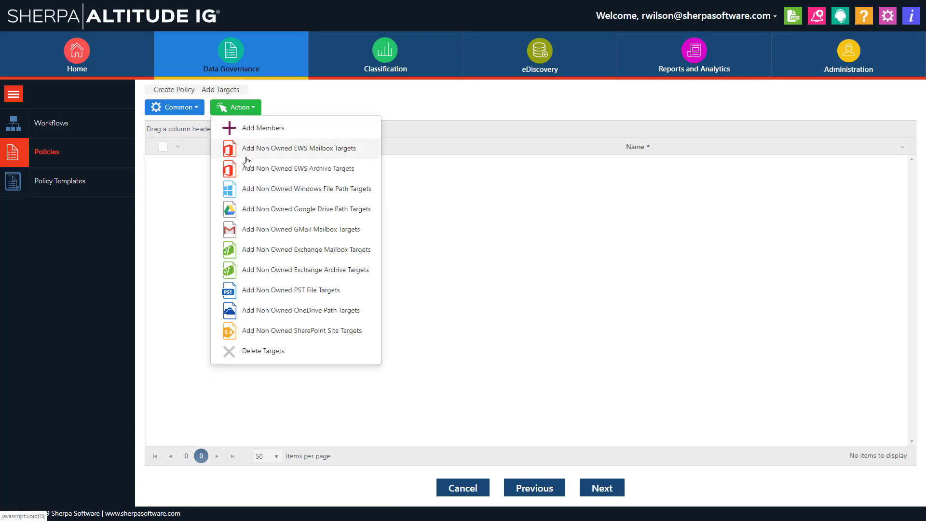
pyautogui.click(264, 192)
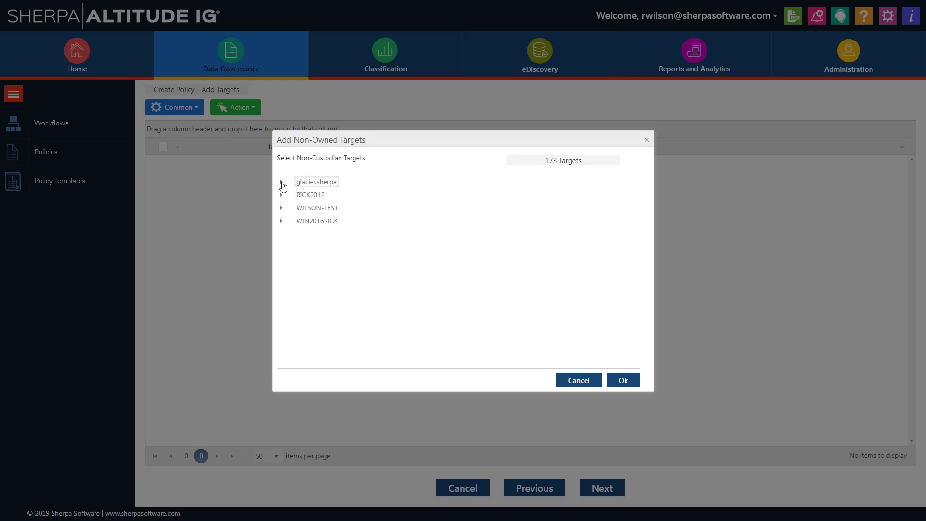
pyautogui.click(281, 182)
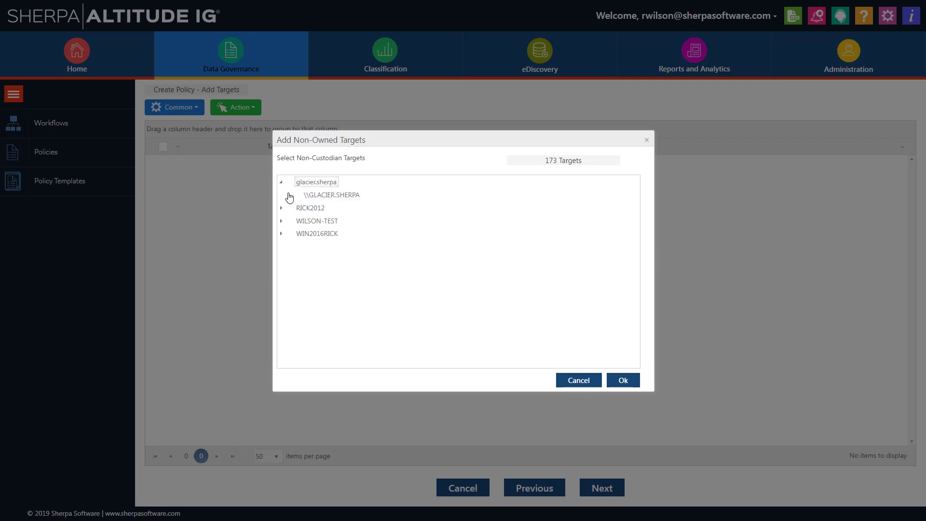
pyautogui.click(288, 195)
pyautogui.click(304, 207)
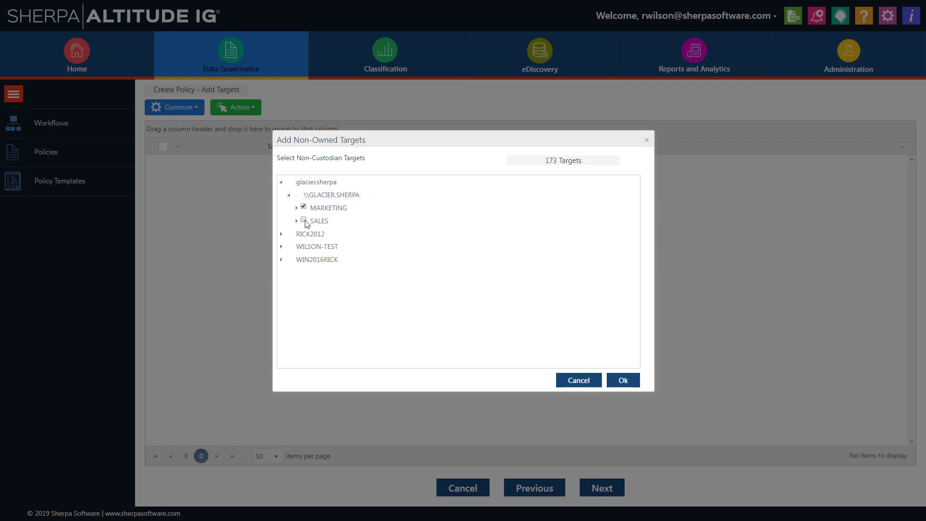
pyautogui.click(303, 220)
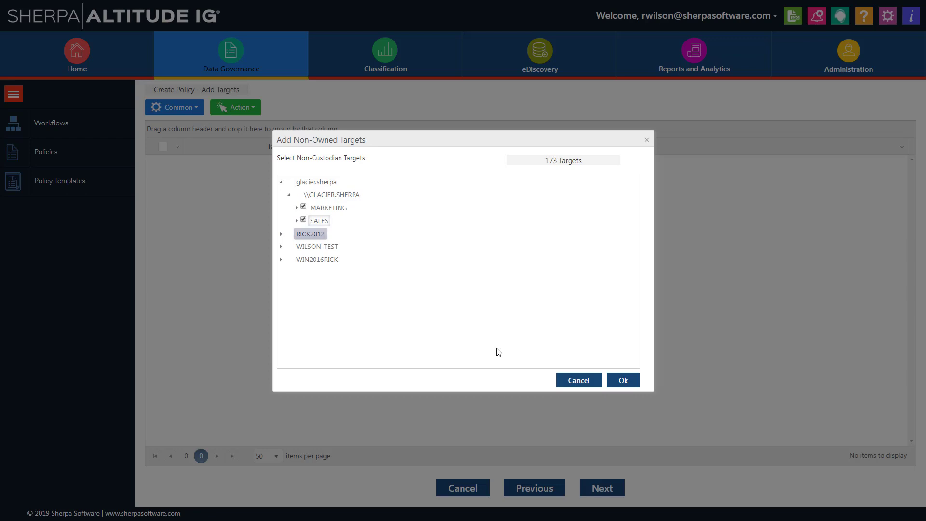
pyautogui.click(622, 381)
# - Create the policy without a schedule and bring up the Start Policy option for CCPA Risk Policy
pyautogui.click(601, 489)
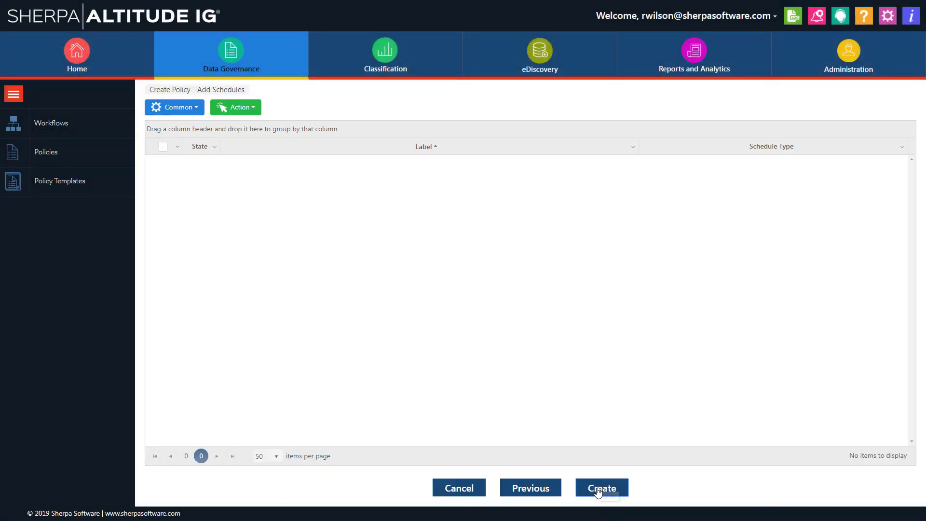
pyautogui.click(598, 491)
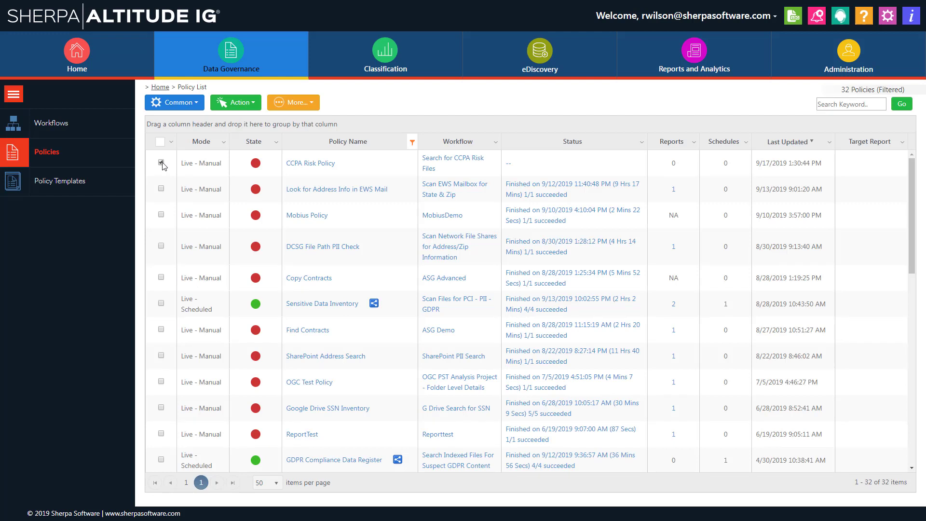
pyautogui.click(234, 103)
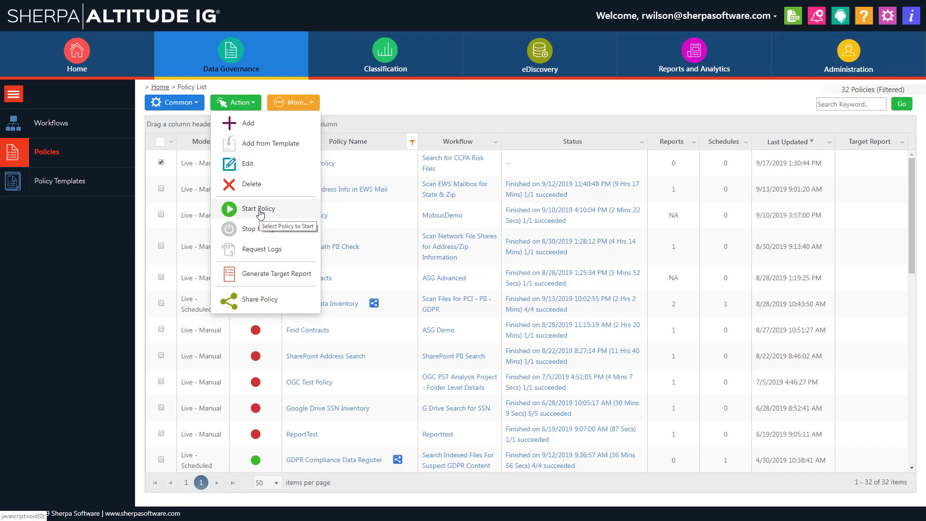
# - Open the CCPA Audit Report dated 9/14/2019 from My Reports to review the files it lists
pyautogui.click(678, 45)
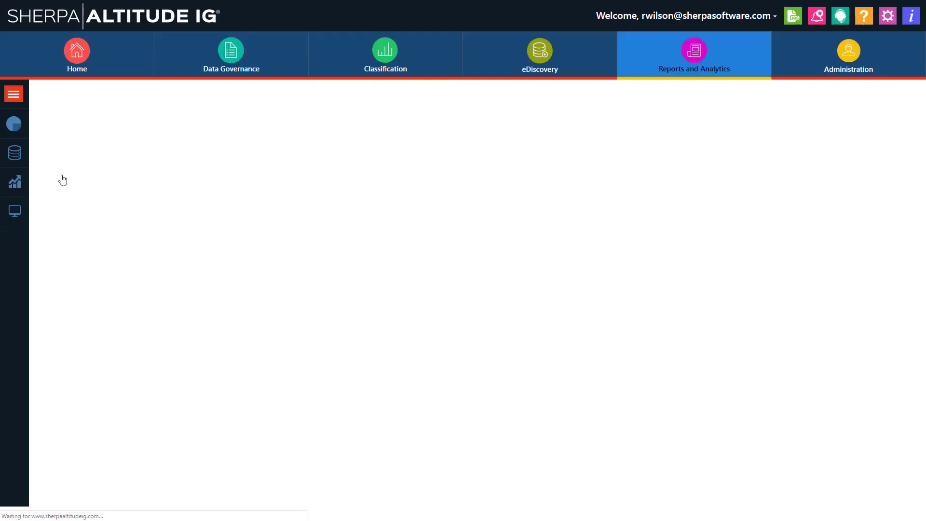
pyautogui.click(51, 181)
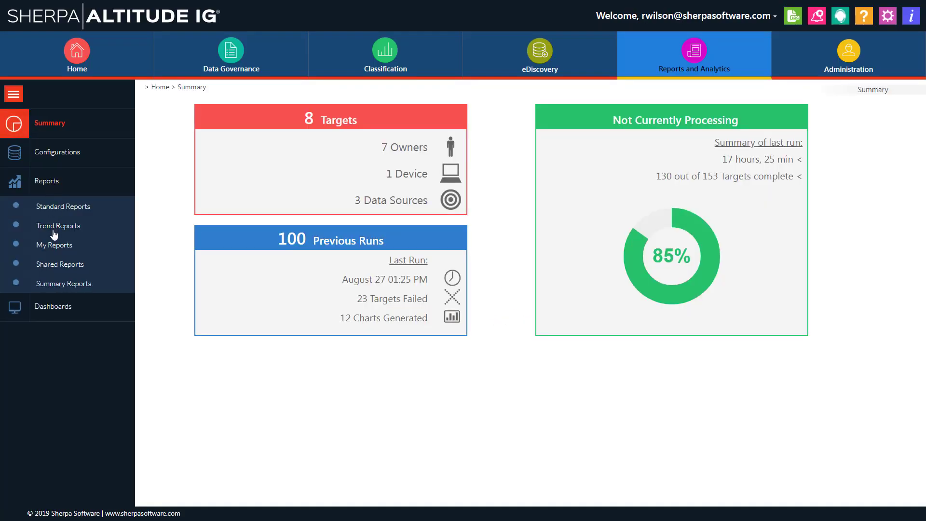
pyautogui.click(57, 247)
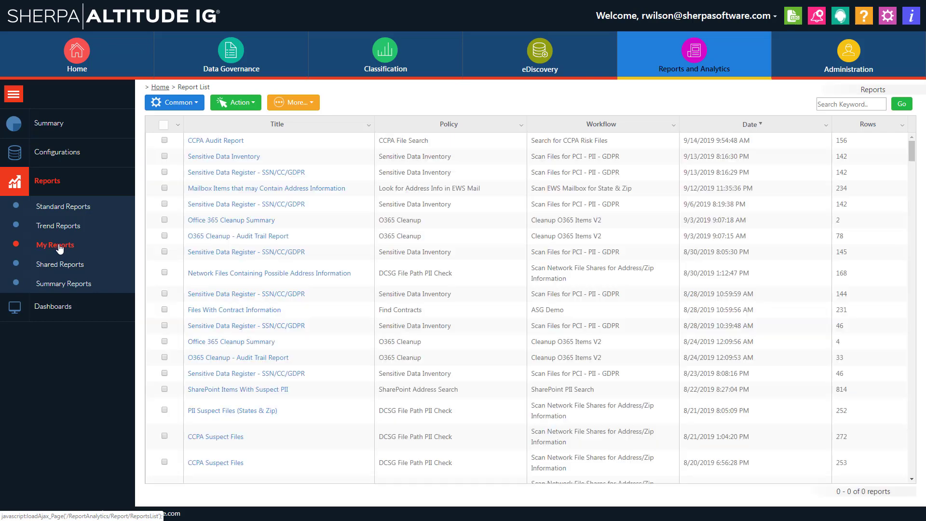
pyautogui.click(217, 142)
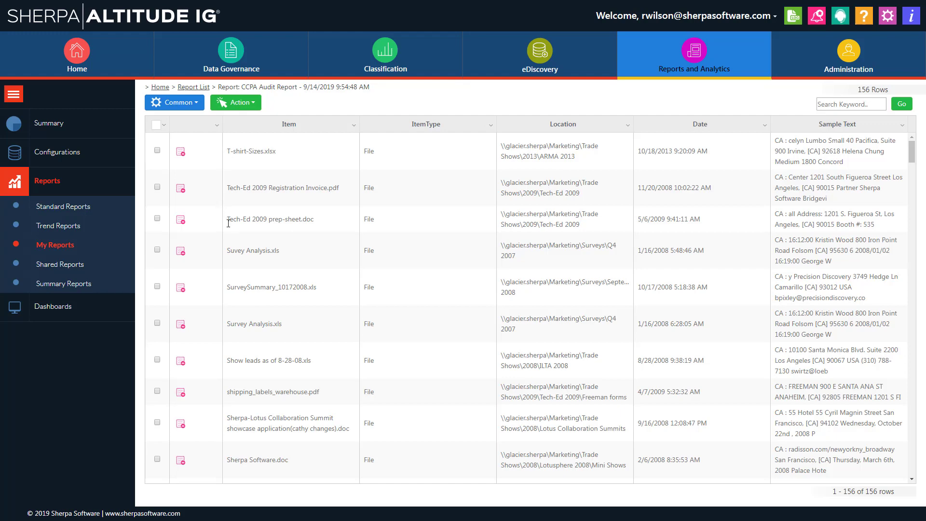
# - Examine the full text of Tech-Ed 2009 prep-sheet.doc in the audit report for its highlighted CCPA matches, and close the sample
pyautogui.scroll(-4, 228, 223)
pyautogui.scroll(4, 228, 223)
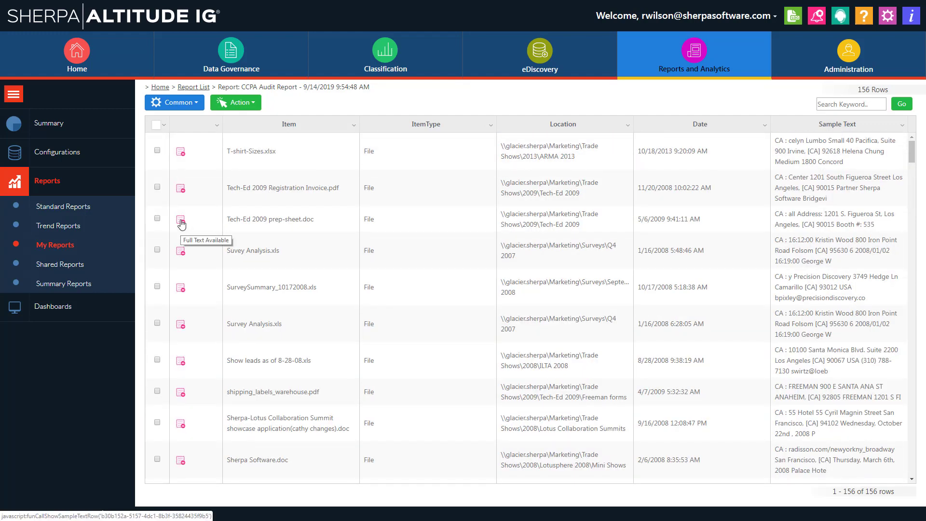
pyautogui.click(181, 222)
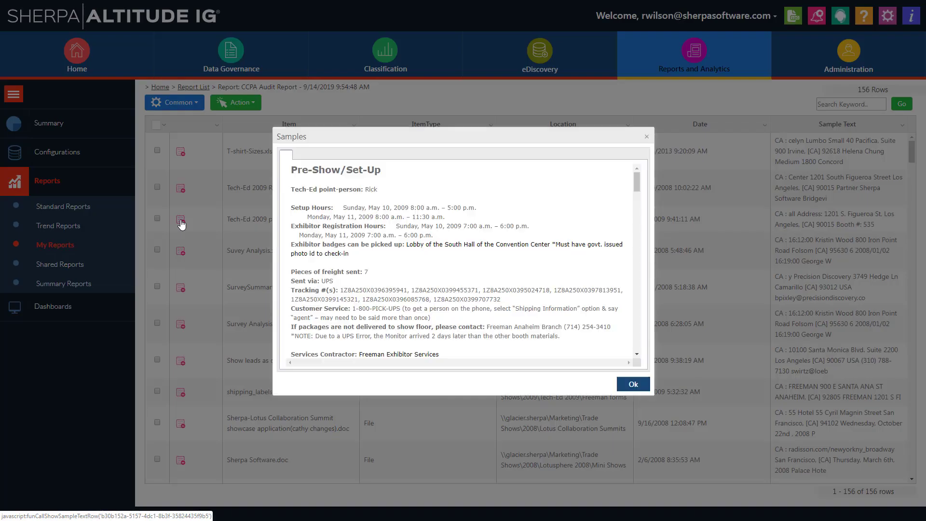
pyautogui.scroll(-5, 346, 239)
pyautogui.scroll(-7, 346, 238)
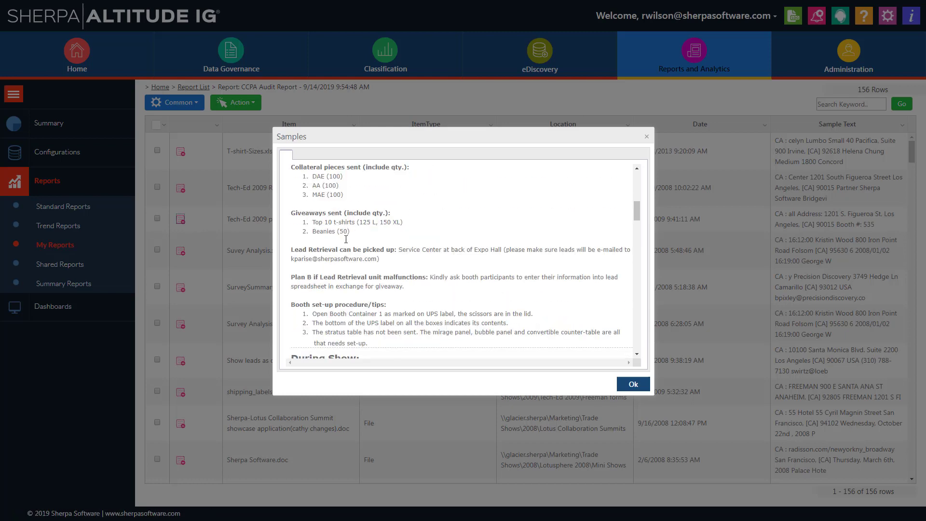
pyautogui.scroll(-10, 346, 239)
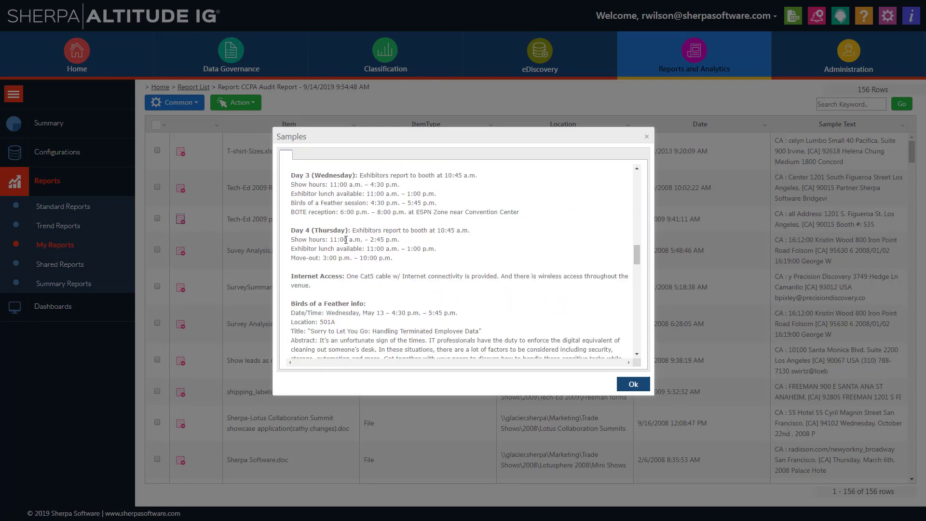
pyautogui.scroll(-10, 346, 244)
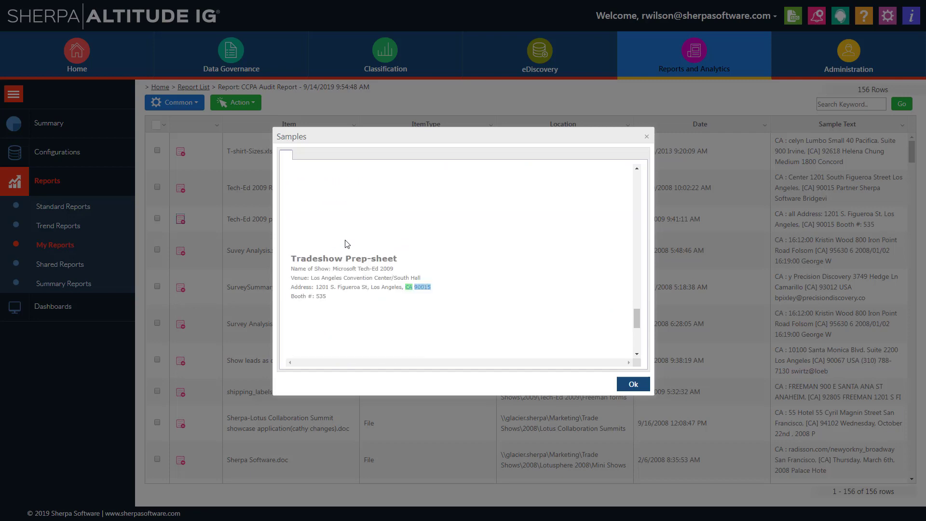
pyautogui.scroll(5, 345, 243)
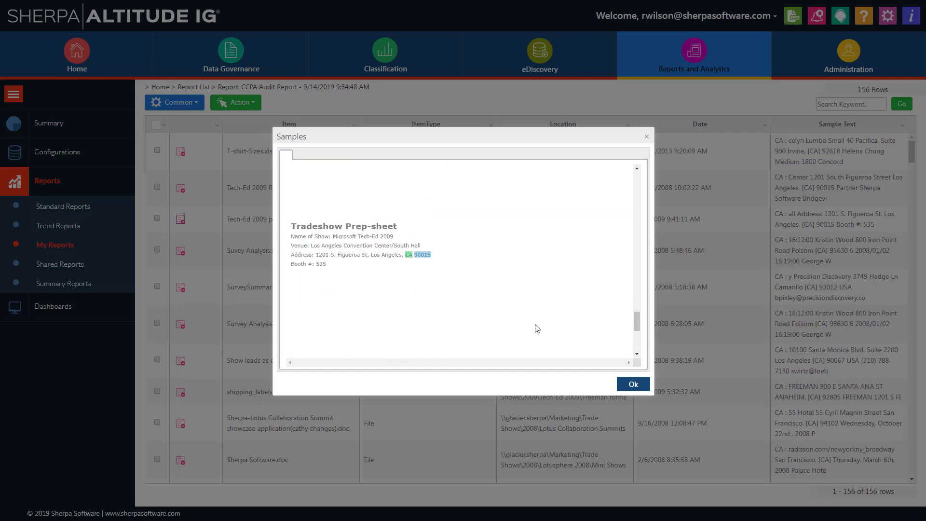
pyautogui.click(645, 384)
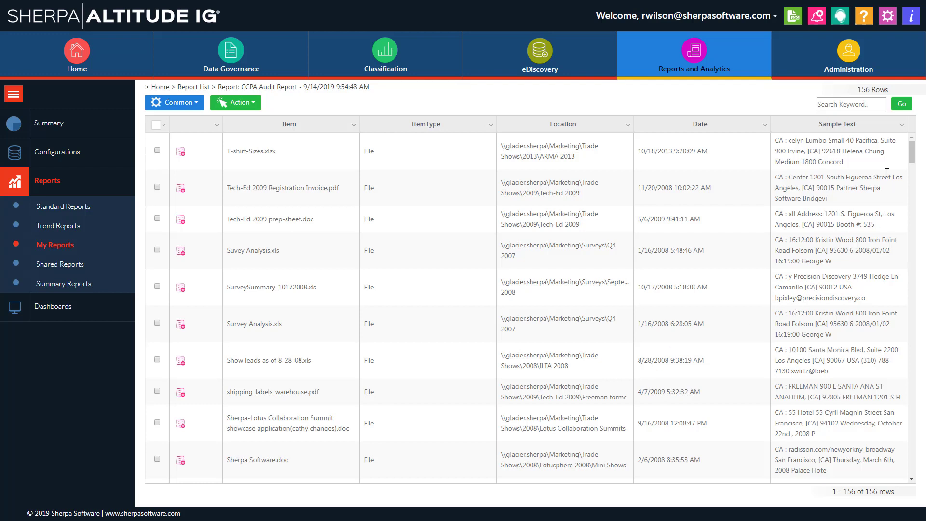
# - Log the current account out of the application
pyautogui.click(682, 19)
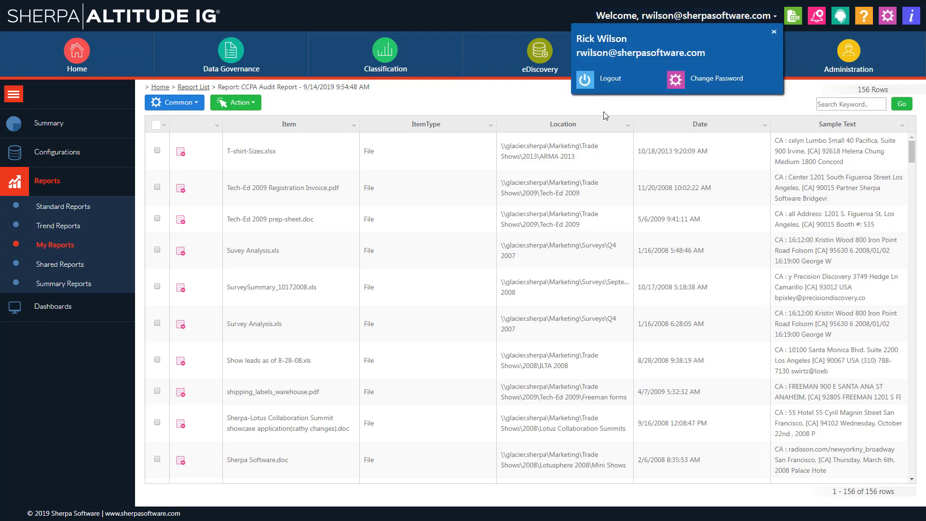
pyautogui.click(620, 83)
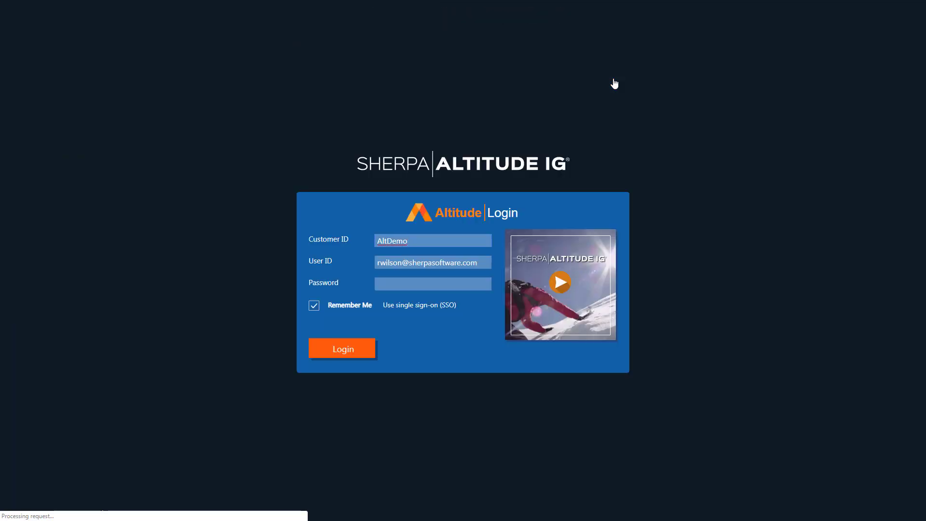